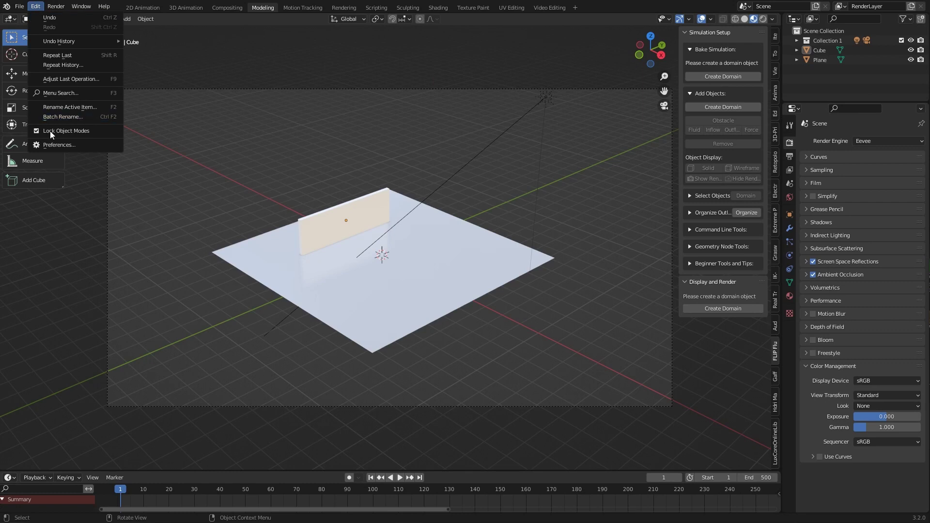
- Filter the add-on preferences by 'fli' and expand FLIP Fluids 1.4.0 down to Help and Support
{"action": "left_click", "coordinate": [55, 144]}
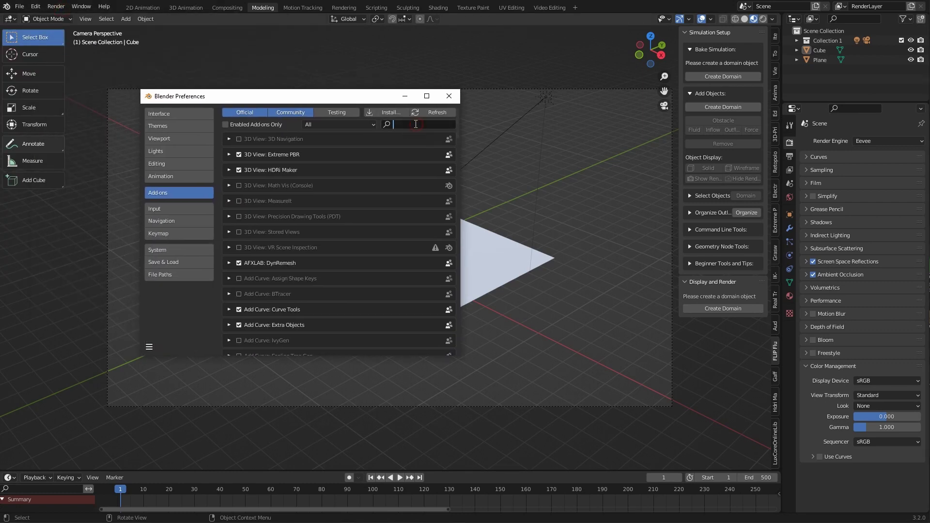
{"action": "type", "text": "flip"}
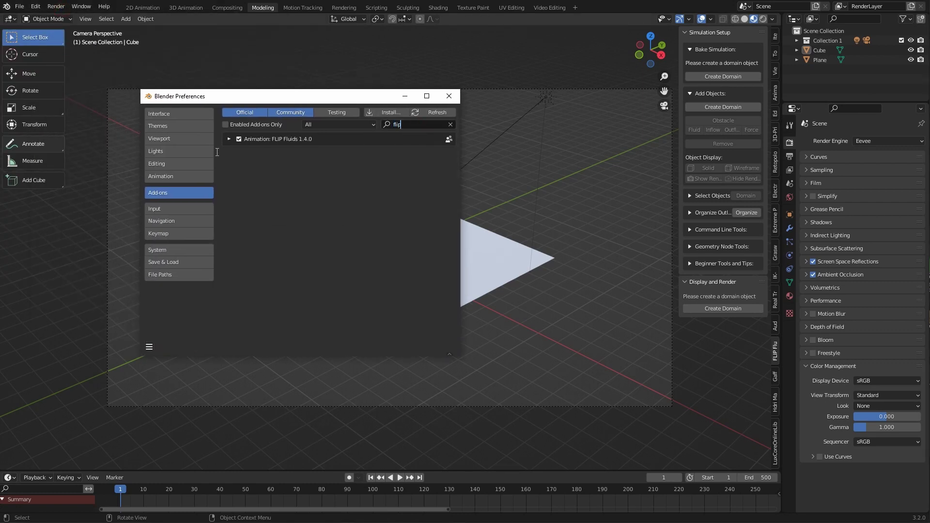
{"action": "left_click", "coordinate": [230, 139]}
{"action": "scroll", "coordinate": [356, 193], "scroll_direction": "down", "scroll_amount": 10}
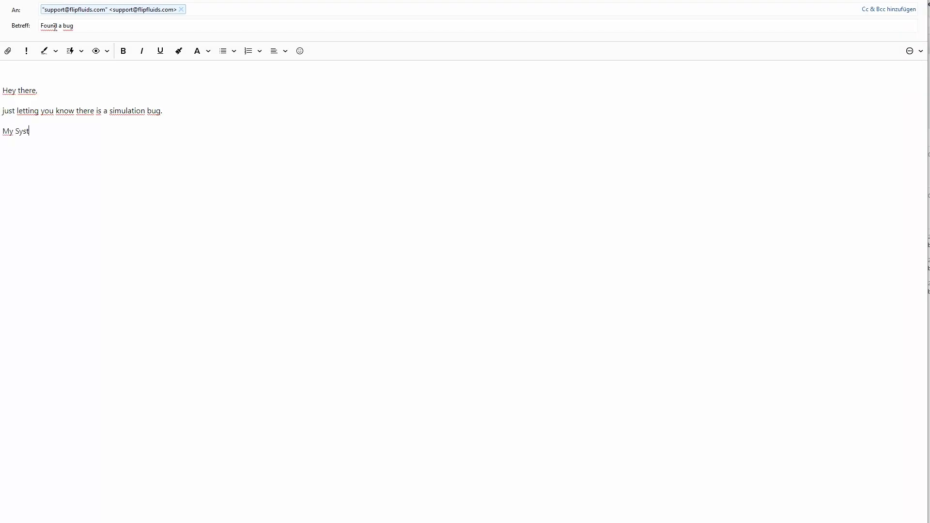
- Add a 'SystemINFOS:' line to the email, paste the Blender system info, and continue with 'Blendfile is'
{"action": "type", "text": "emINFOS:"}
{"action": "key", "text": "ctrl+v"}
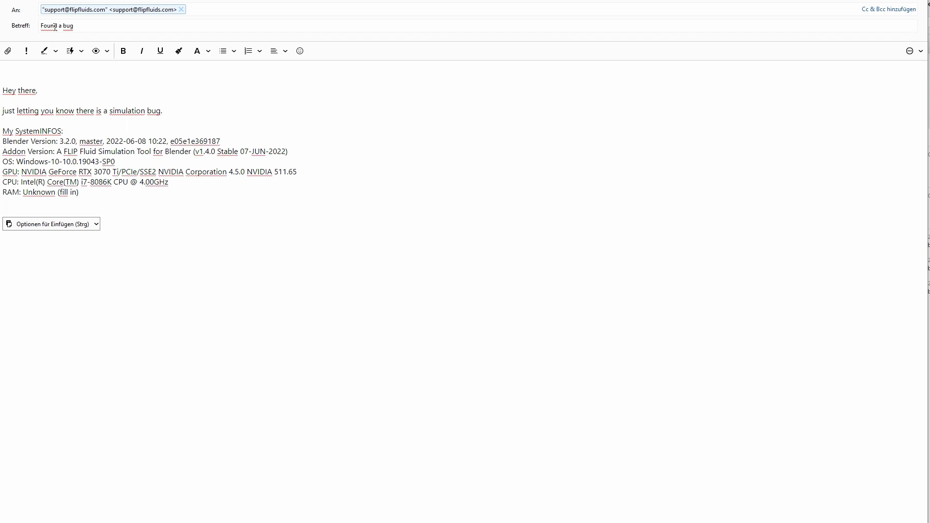
{"action": "key", "text": "Escape"}
{"action": "type", "text": "B"}
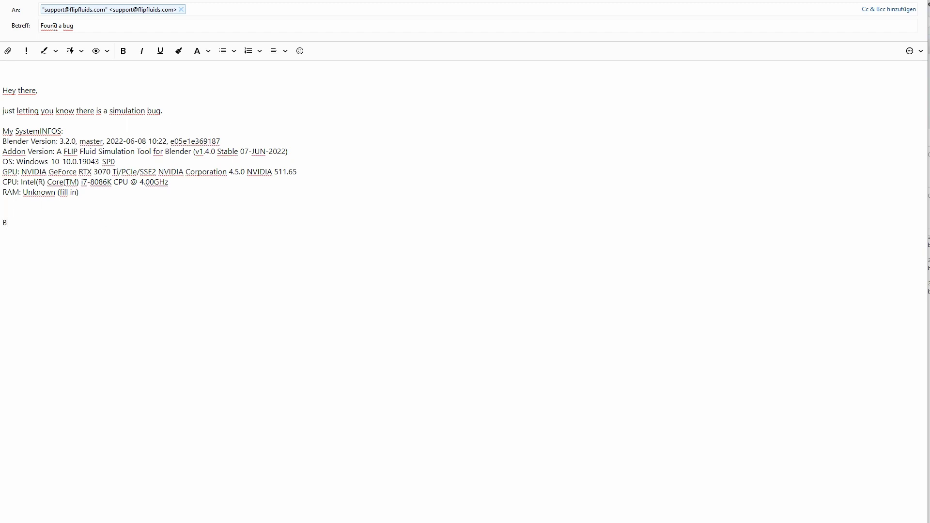
{"action": "type", "text": "lendfile"}
{"action": "type", "text": "is"}
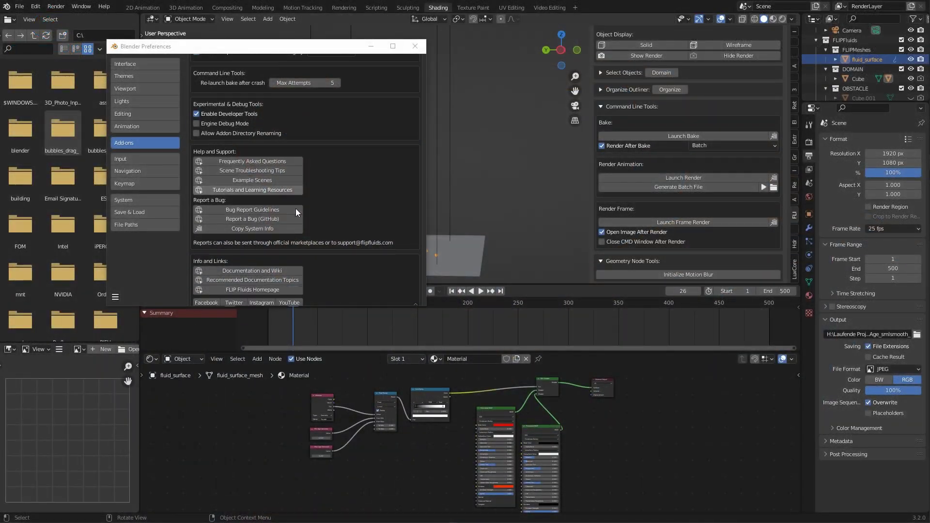
- Leave the crash re-launch Max Attempts at 5 and close the Preferences window
{"action": "scroll", "coordinate": [310, 218], "scroll_direction": "down", "scroll_amount": 1}
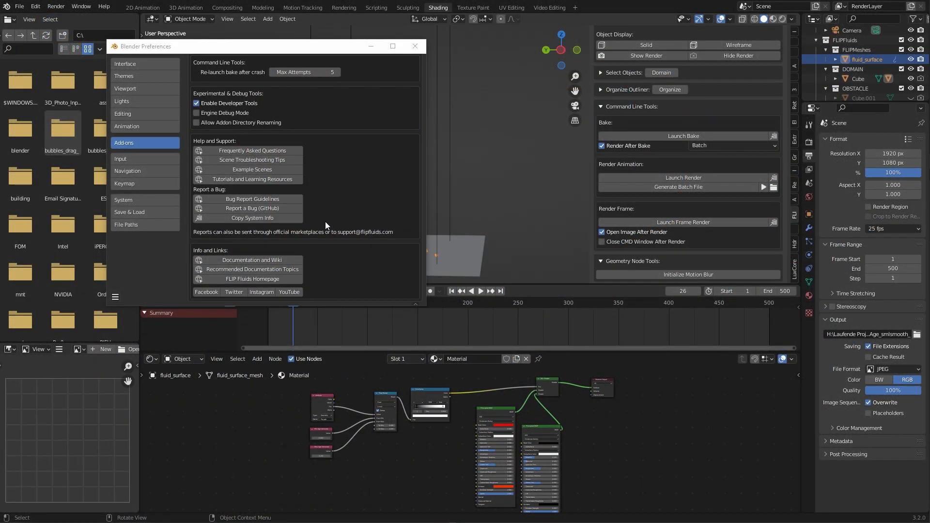
{"action": "scroll", "coordinate": [347, 228], "scroll_direction": "up", "scroll_amount": 5}
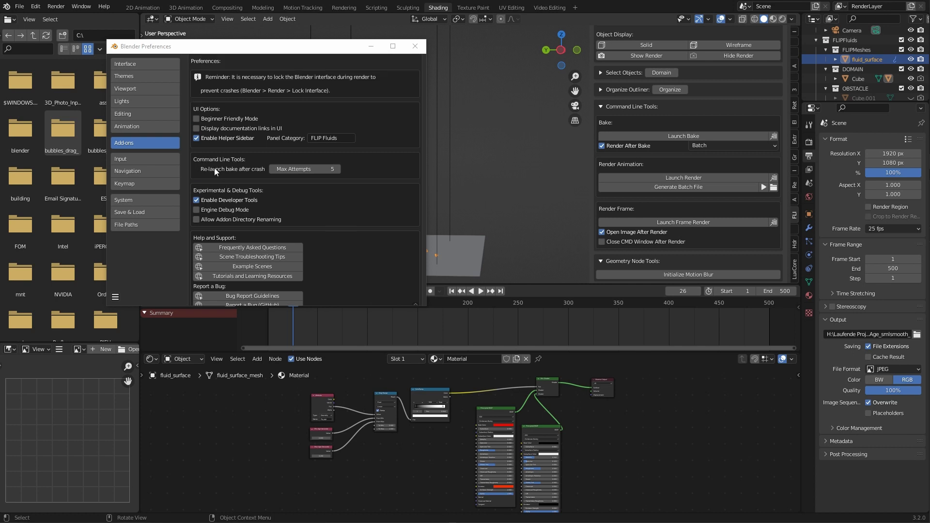
{"action": "left_click", "coordinate": [305, 170]}
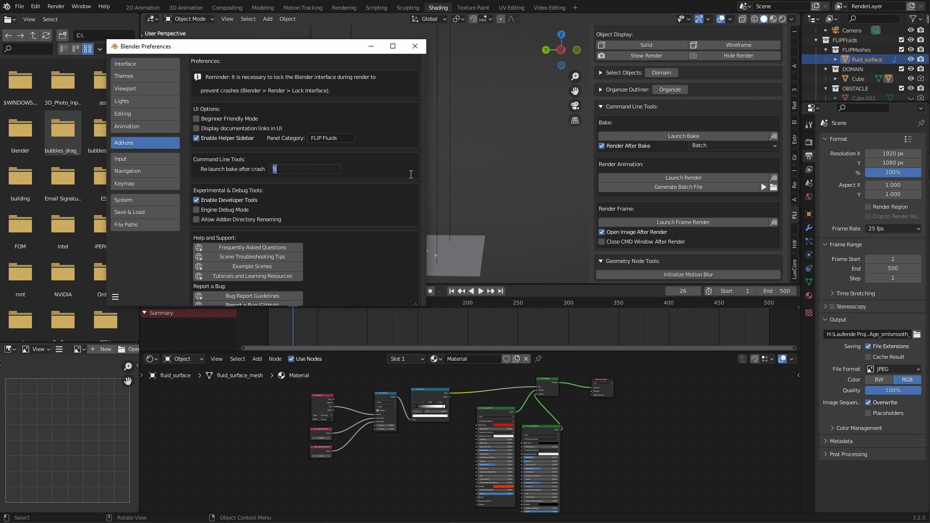
{"action": "key", "text": "Return"}
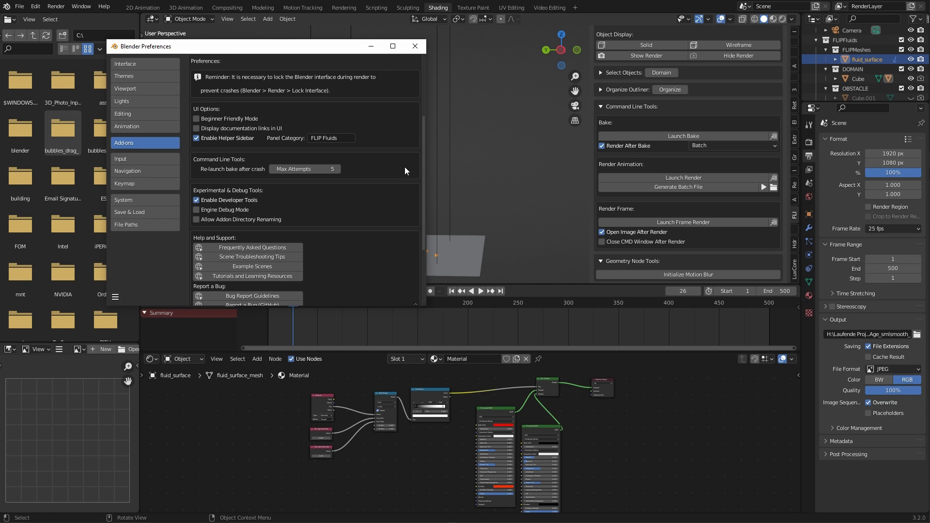
{"action": "left_click", "coordinate": [415, 47]}
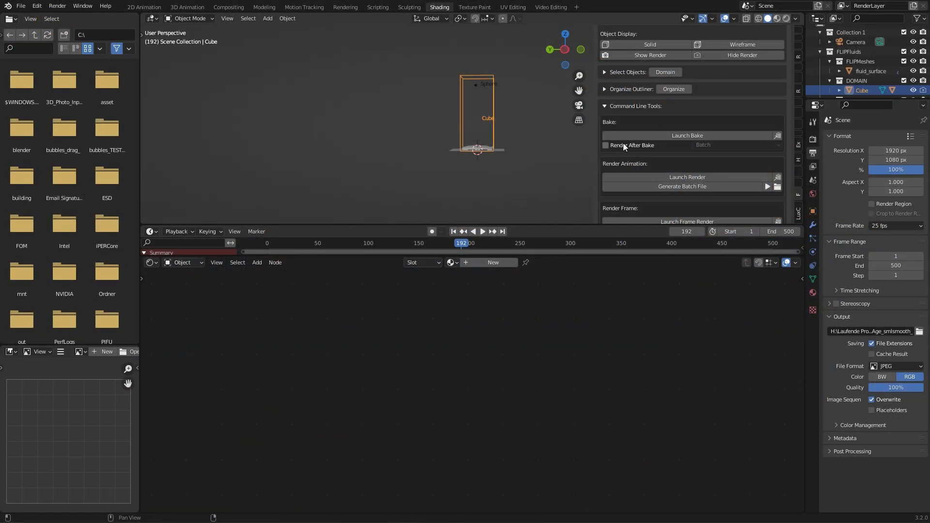
- Enable Render After Bake, switching the render mode to Normal and back to Batch
{"action": "left_click", "coordinate": [605, 146]}
{"action": "left_click", "coordinate": [727, 145]}
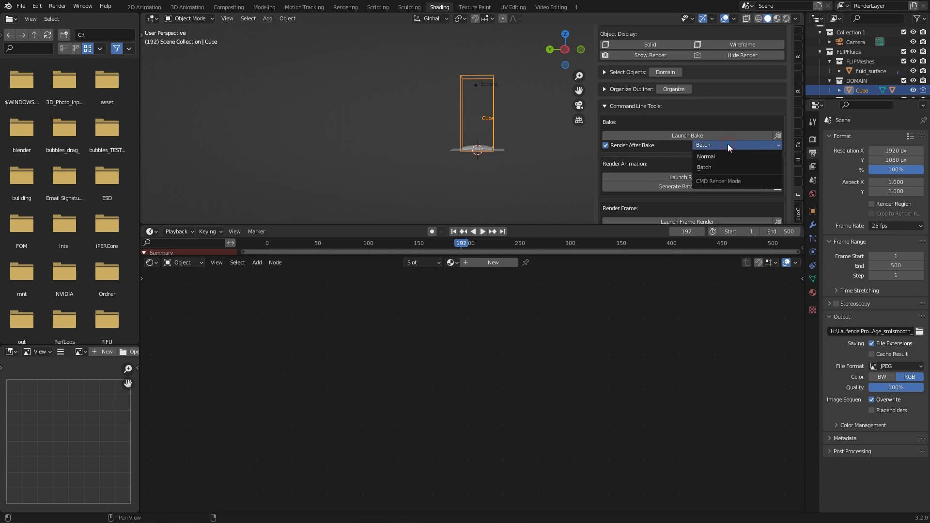
{"action": "left_click", "coordinate": [724, 155]}
{"action": "left_click", "coordinate": [717, 145]}
{"action": "left_click", "coordinate": [732, 167]}
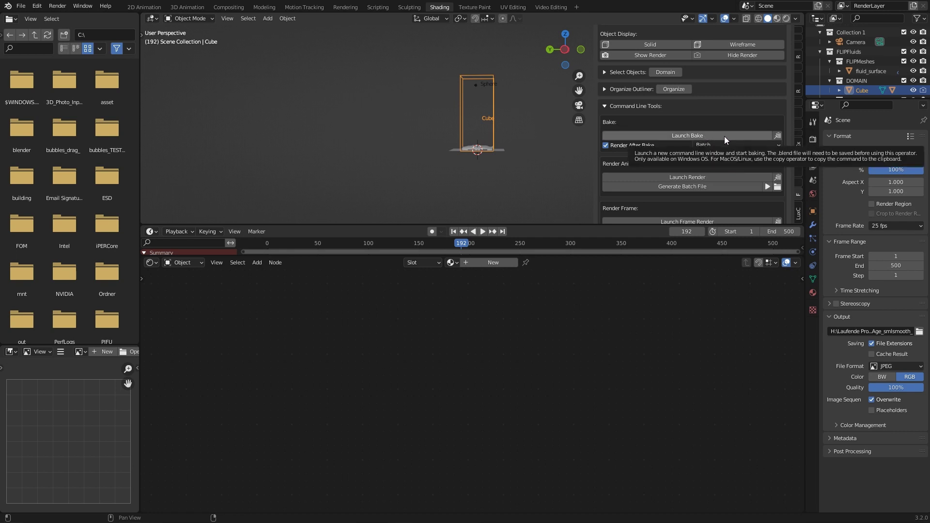
{"action": "scroll", "coordinate": [725, 135], "scroll_direction": "down", "scroll_amount": 1}
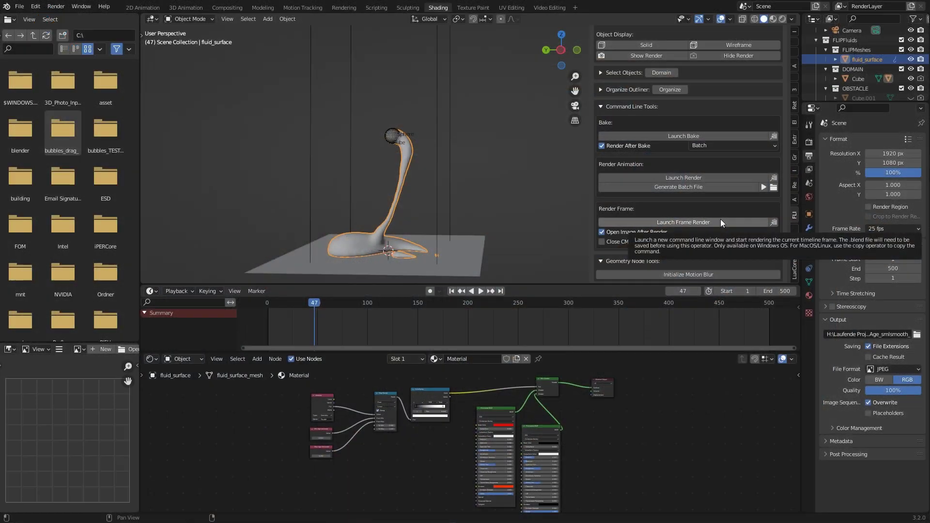
- Launch a command-line render of frame 47 and center its console window on screen
{"action": "left_click", "coordinate": [720, 221]}
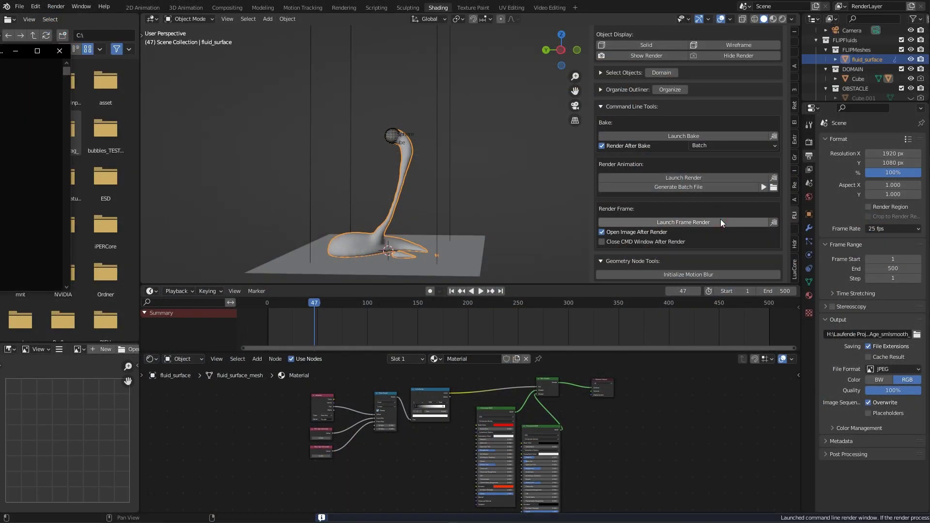
{"action": "left_click_drag", "start_coordinate": [3, 50], "coordinate": [486, 72]}
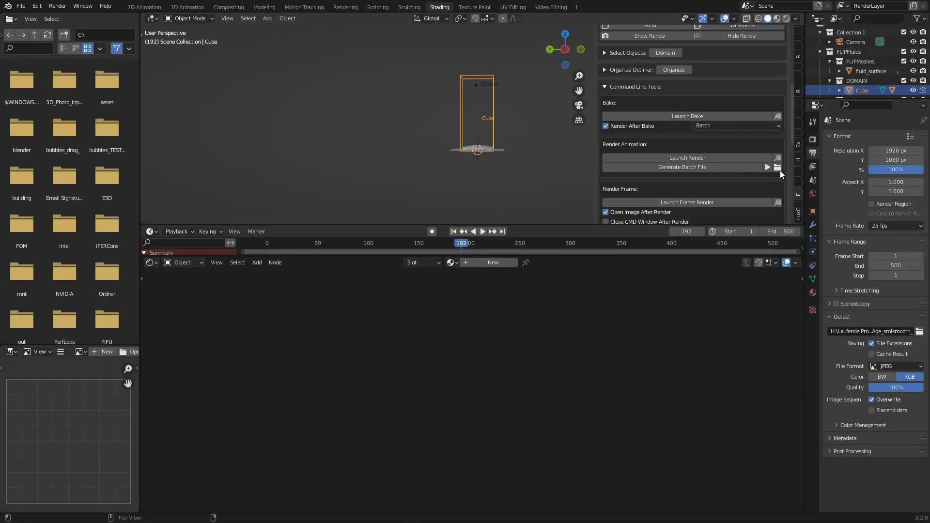
- Open the batch file's output folder and scroll through the rendered SEQ_Attribute_Age frame thumbnails
{"action": "left_click", "coordinate": [776, 169]}
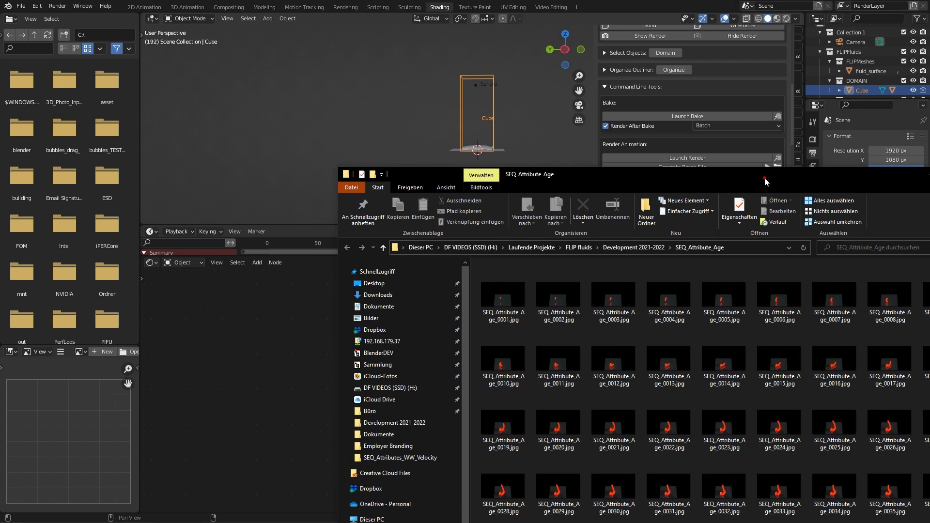
{"action": "left_click_drag", "start_coordinate": [772, 180], "coordinate": [609, 6]}
{"action": "scroll", "coordinate": [647, 235], "scroll_direction": "down", "scroll_amount": 15}
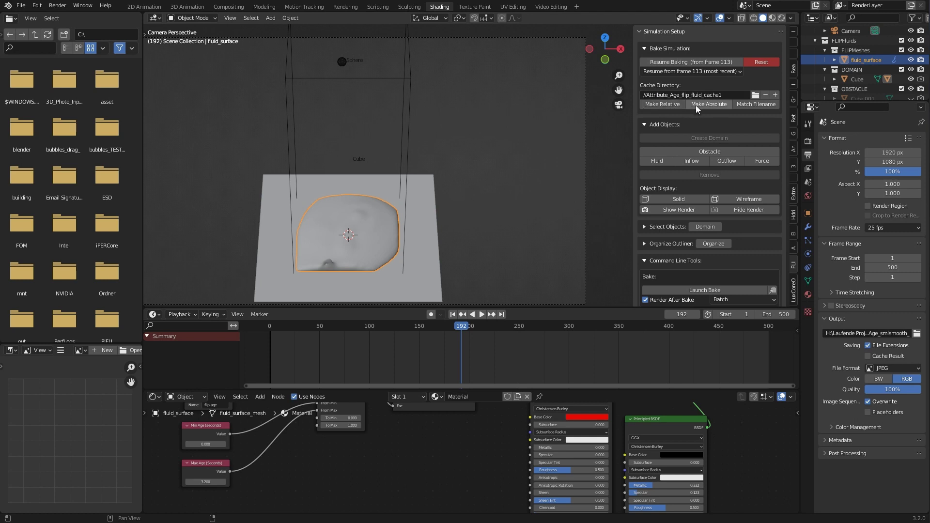
- Browse the cache's savestates and logs folders, cancel, then increment the cache directory to cache3
{"action": "left_click", "coordinate": [755, 96]}
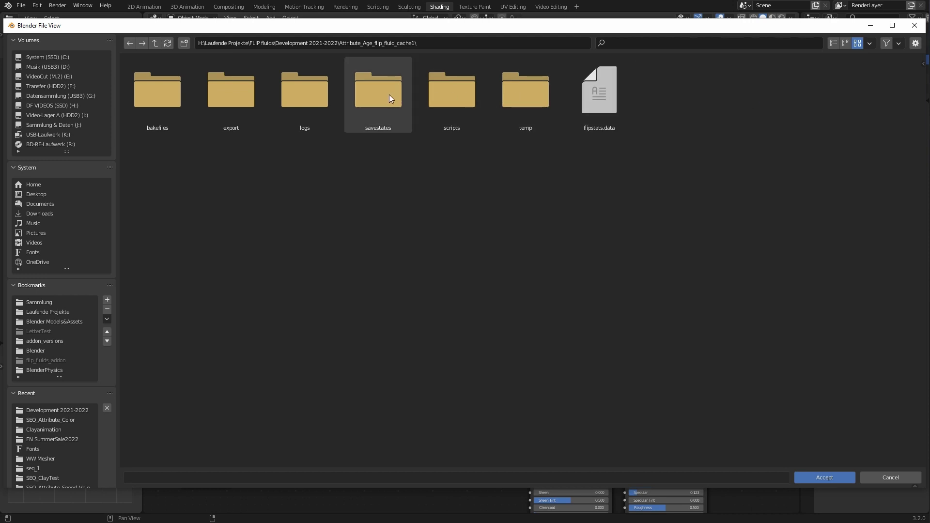
{"action": "left_click", "coordinate": [346, 95]}
{"action": "double_click", "coordinate": [315, 99]}
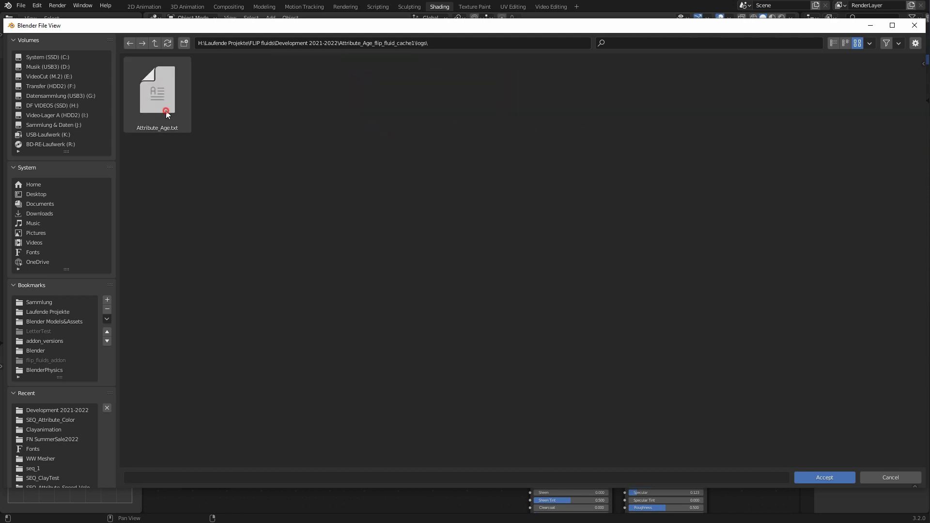
{"action": "left_click", "coordinate": [879, 479]}
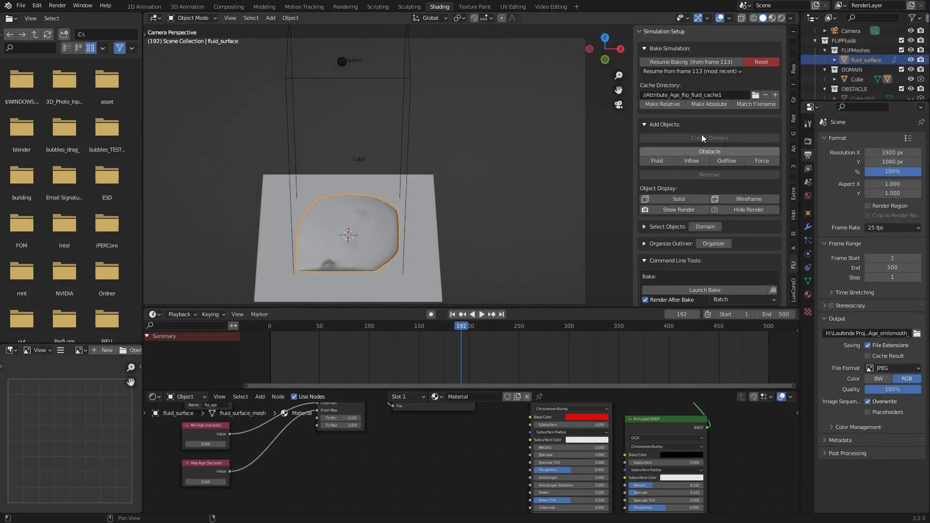
{"action": "left_click", "coordinate": [775, 95]}
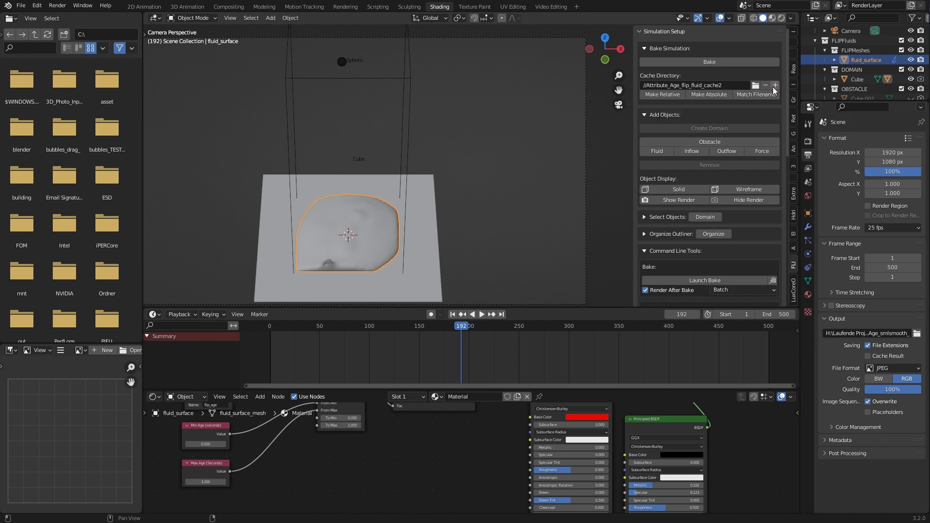
{"action": "left_click", "coordinate": [776, 87]}
- Save as Attribute_Age_NEWCACHE.blend and match the cache directory to the new file name
{"action": "key", "text": "ctrl+shift+s"}
{"action": "type", "text": "_NEWCACG"}
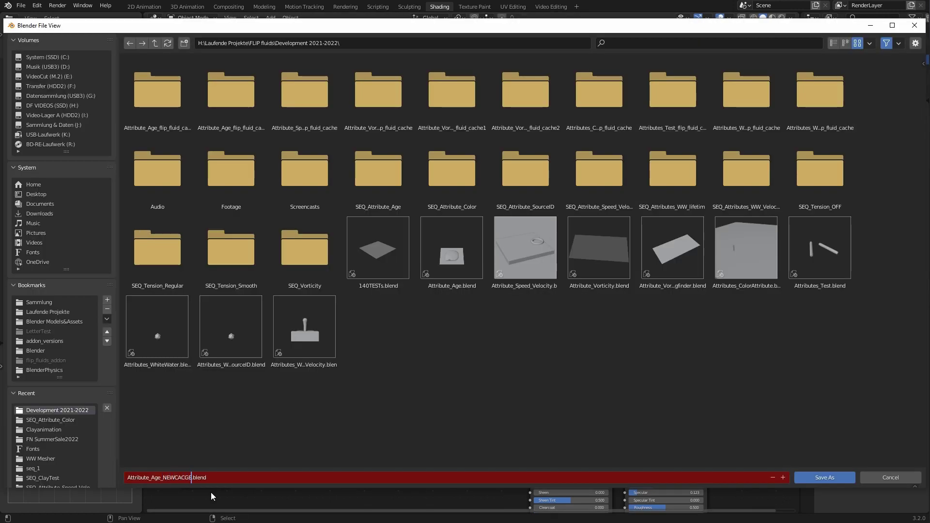
{"action": "key", "text": "BackSpace"}
{"action": "type", "text": "HE"}
{"action": "key", "text": "Return"}
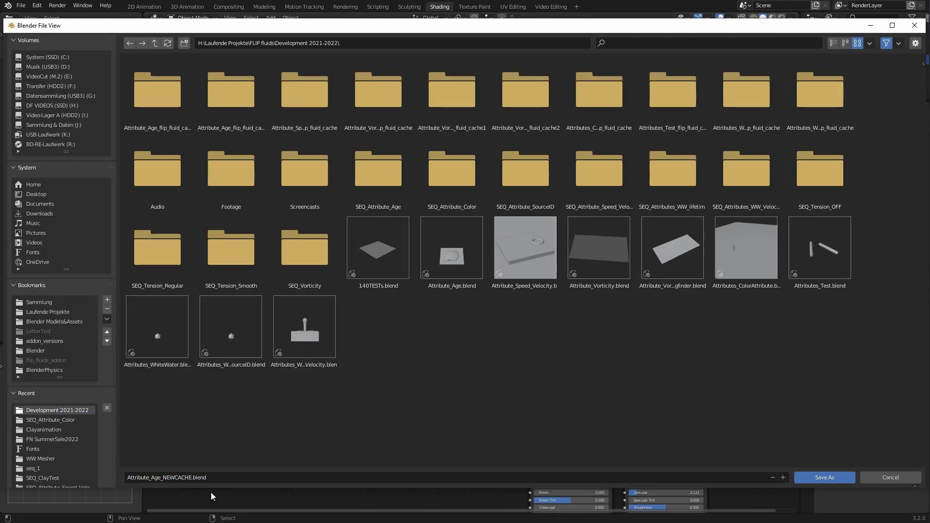
{"action": "left_click", "coordinate": [825, 477]}
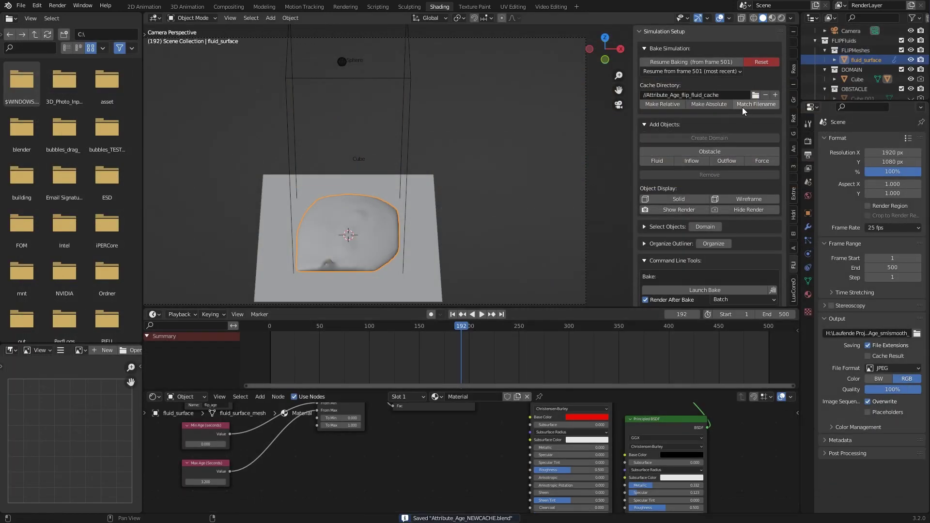
{"action": "left_click", "coordinate": [775, 105]}
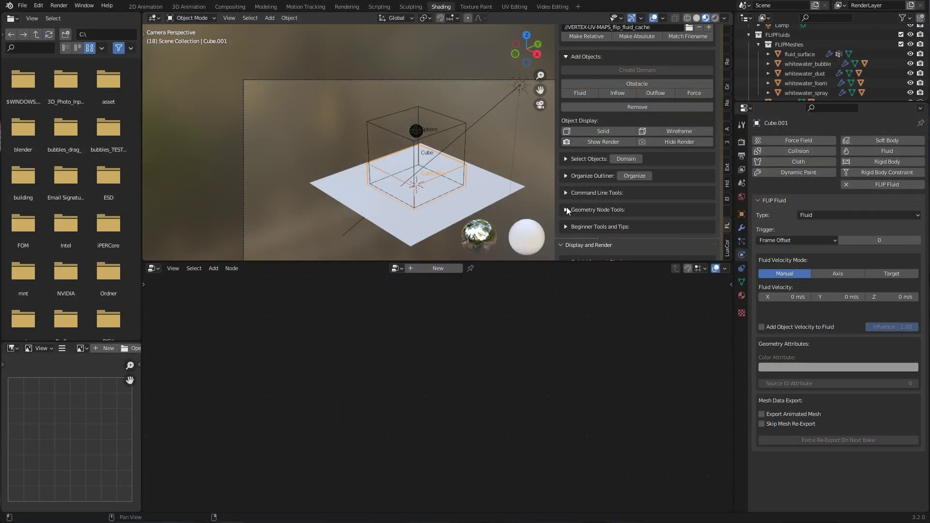
- Expand the Geometry Node Tools panel in the FLIP Fluids sidebar and scroll to its options
{"action": "left_click", "coordinate": [566, 208]}
{"action": "scroll", "coordinate": [565, 208], "scroll_direction": "down", "scroll_amount": 2}
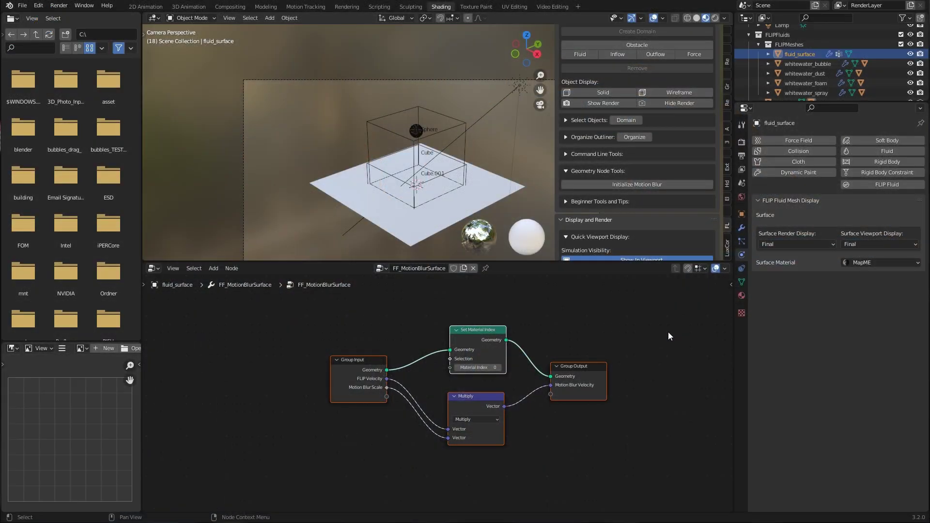
- Deselect nodes, review whitewater dust, foam, spray and bubble nodes, then show fluid_surface's modifiers
{"action": "left_click", "coordinate": [669, 333]}
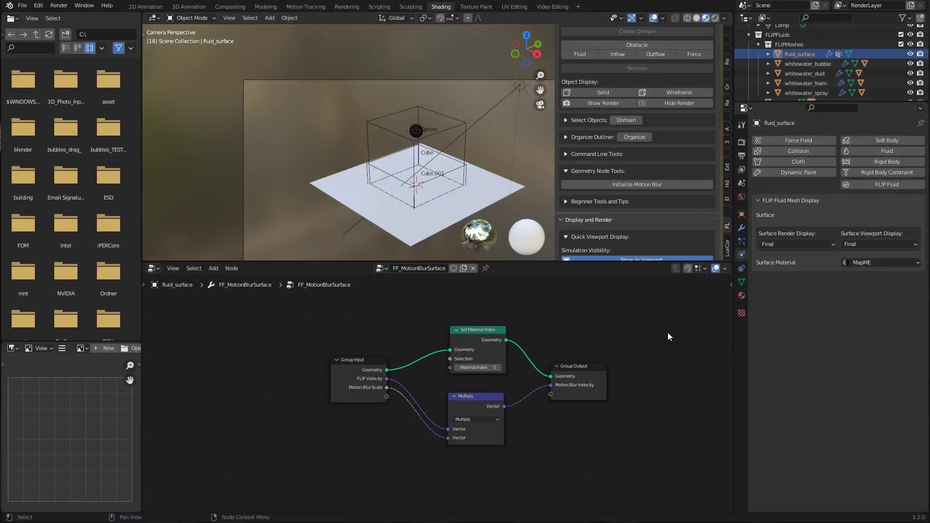
{"action": "left_click", "coordinate": [821, 70]}
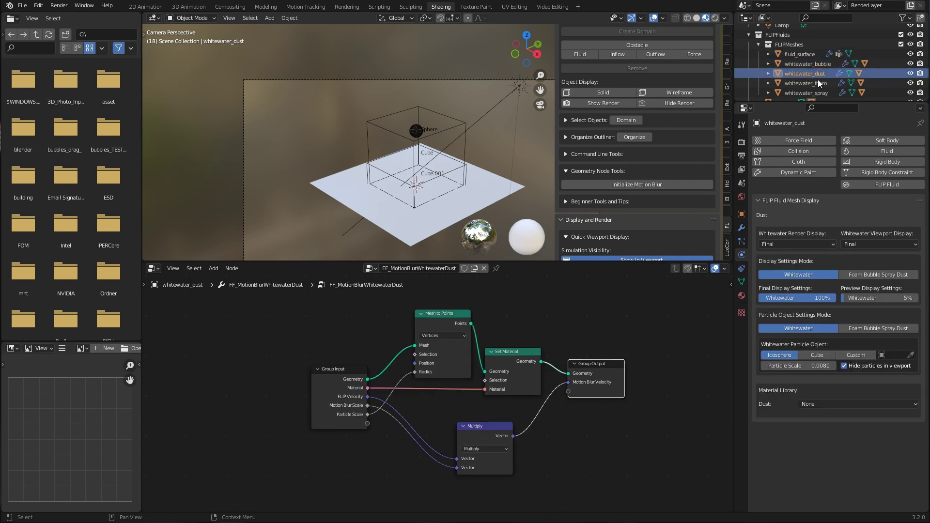
{"action": "left_click", "coordinate": [818, 83]}
{"action": "left_click", "coordinate": [822, 93]}
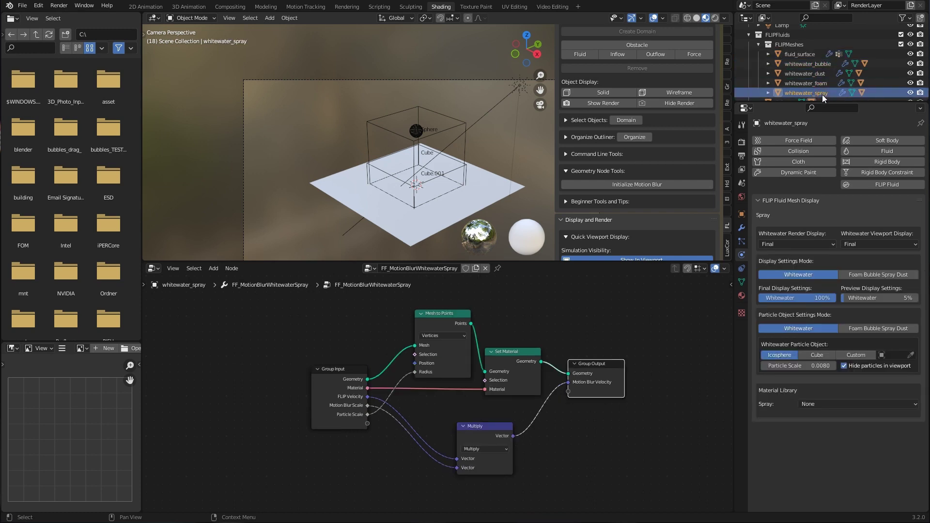
{"action": "left_click", "coordinate": [807, 64]}
{"action": "left_click", "coordinate": [802, 58]}
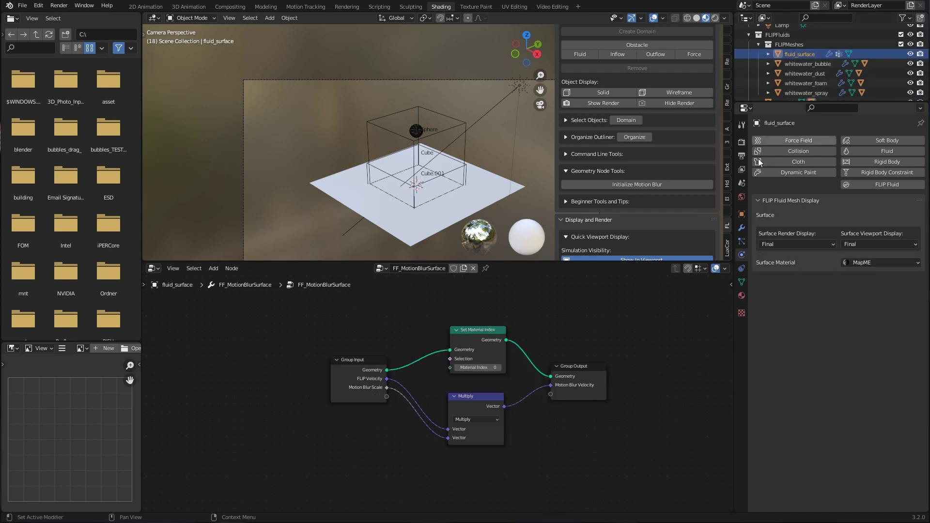
{"action": "left_click", "coordinate": [741, 227]}
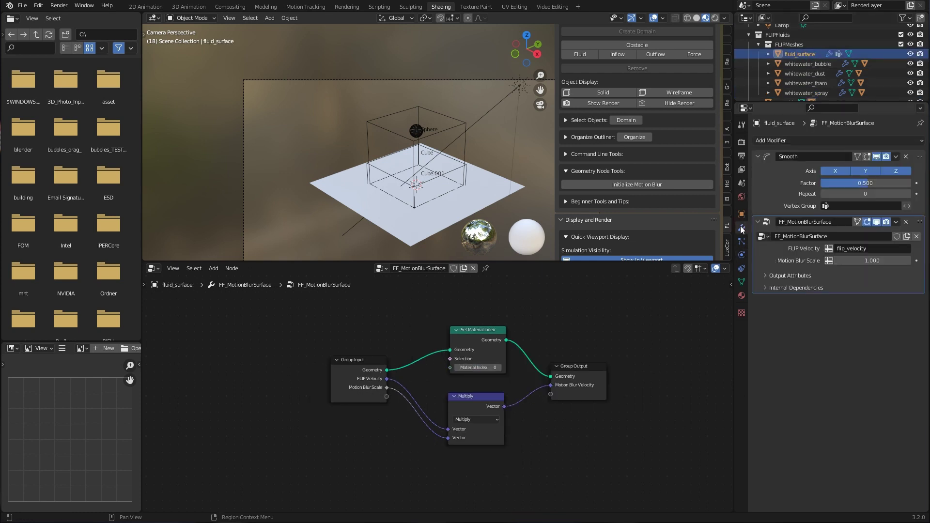